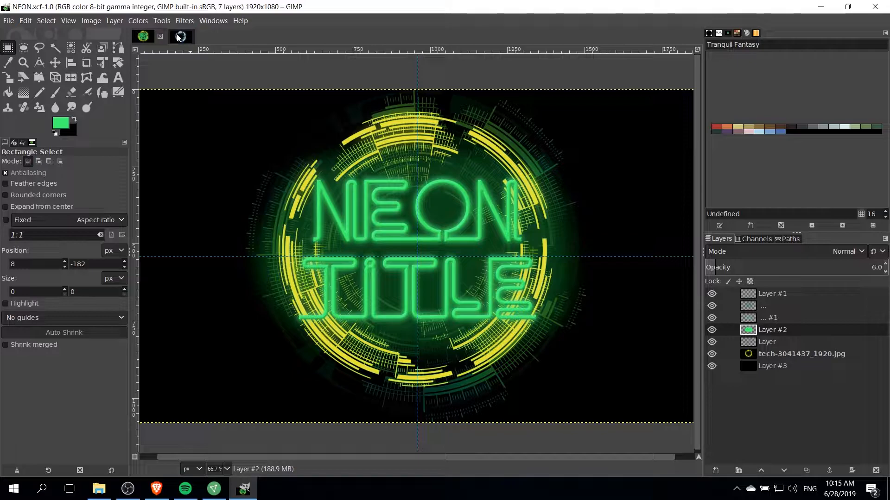
- In the untitled image with the tech circle, add two-line text reading "Chris" and "Tutorials" in the Neon font
{"action": "left_click", "coordinate": [180, 37]}
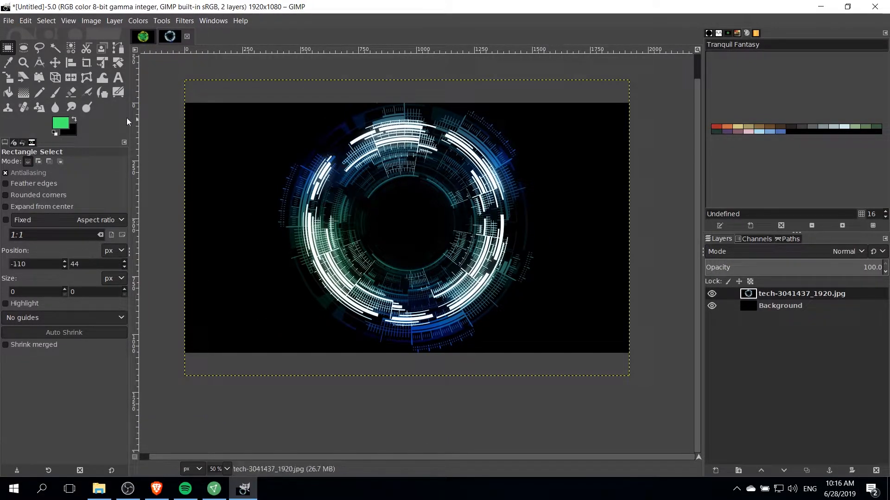
{"action": "left_click", "coordinate": [119, 78]}
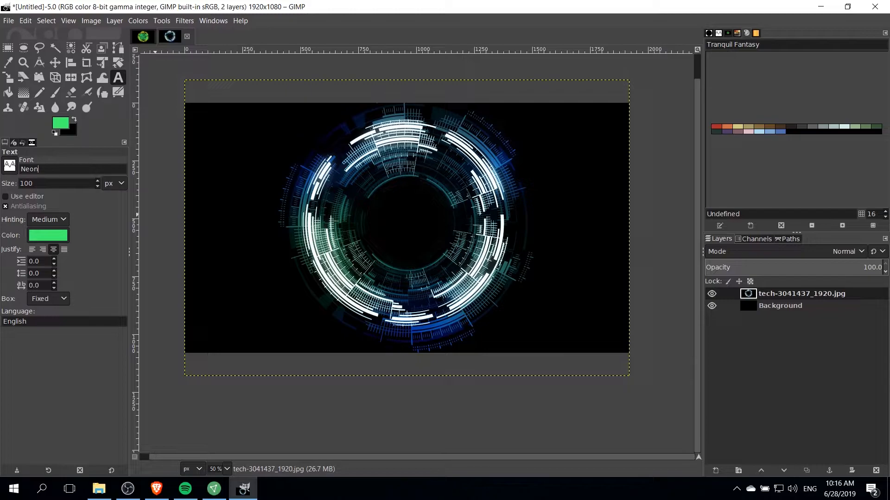
{"action": "left_click", "coordinate": [46, 169]}
{"action": "left_click", "coordinate": [335, 186]}
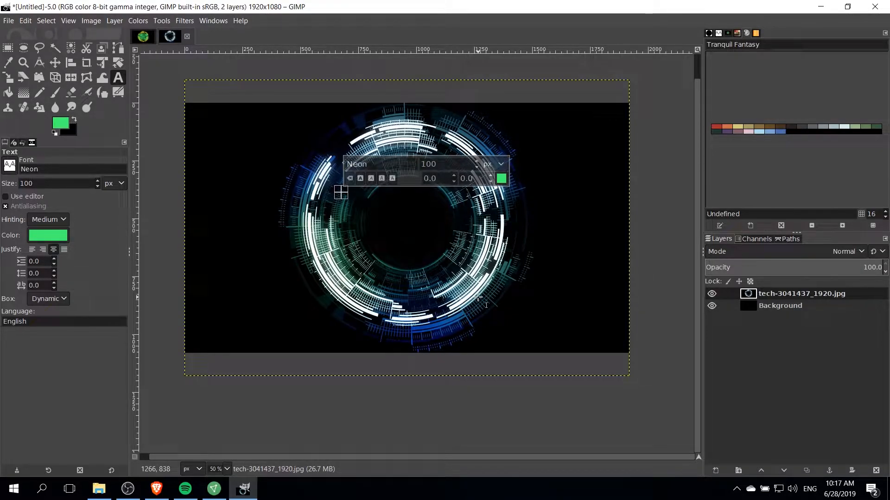
{"action": "type", "text": "Chris"}
{"action": "key", "text": "Return"}
{"action": "type", "text": "Tutorials"}
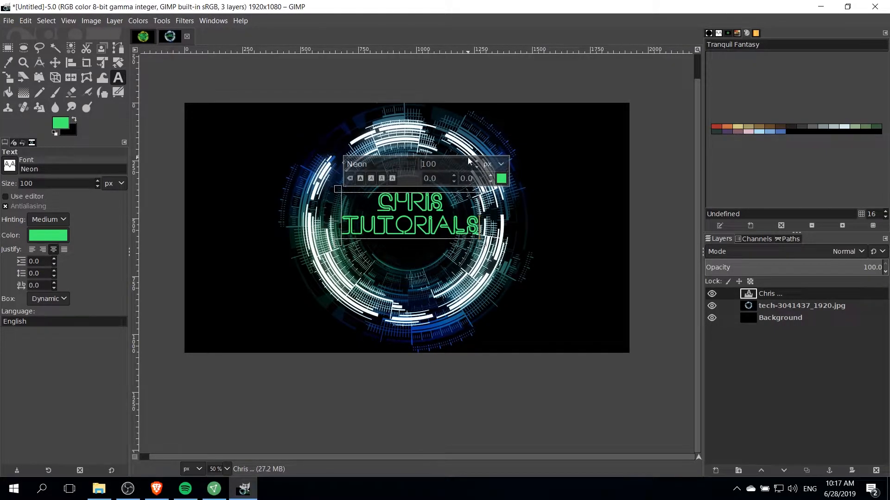
- Set the text size to 200 px and move the text over the middle of the tech circle
{"action": "type", "text": "20"}
{"action": "key", "text": "Return"}
{"action": "key", "text": "m"}
{"action": "left_click_drag", "start_coordinate": [483, 211], "coordinate": [407, 196]}
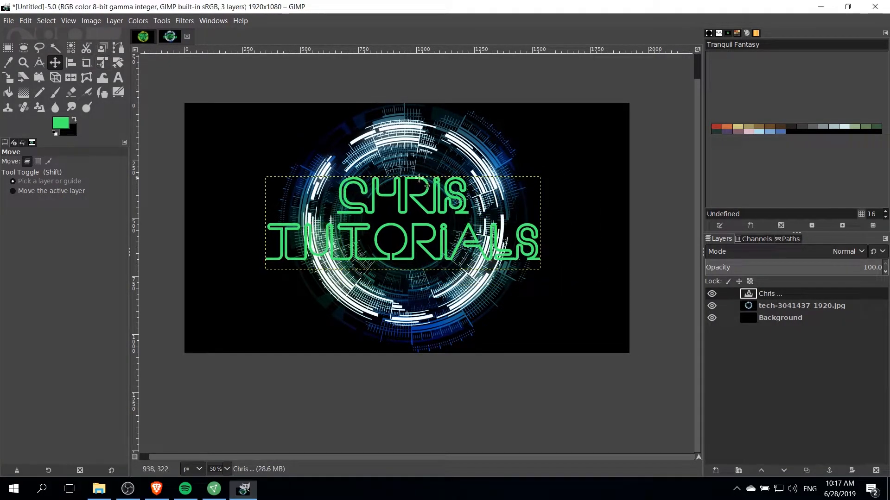
- Add a horizontal guide at 50% of the image height
{"action": "left_click", "coordinate": [93, 20]}
{"action": "mouse_move", "coordinate": [114, 295]}
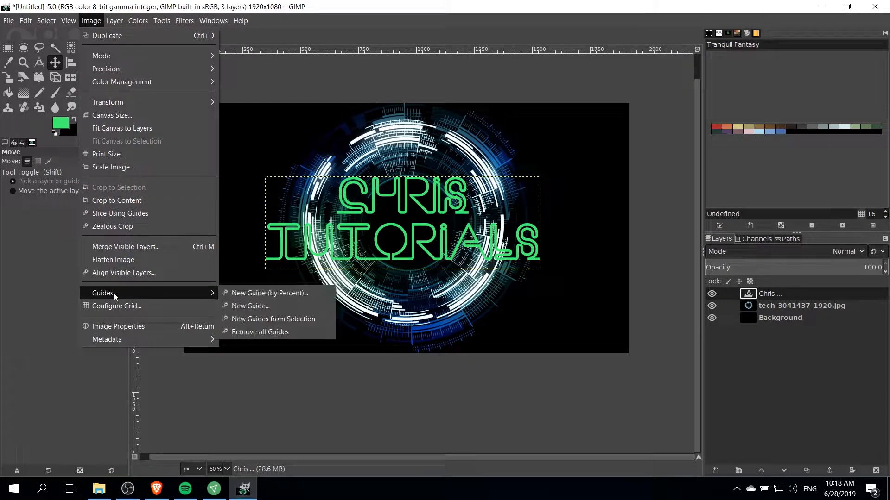
{"action": "left_click", "coordinate": [243, 294]}
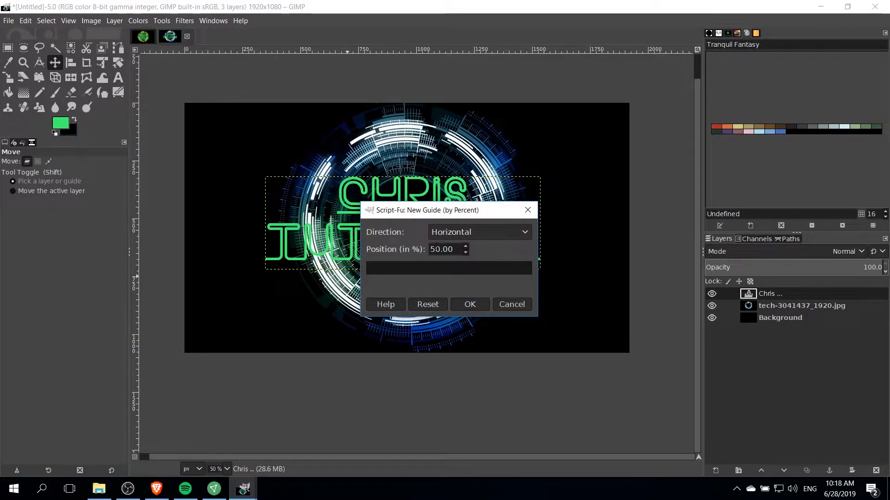
{"action": "left_click", "coordinate": [470, 304]}
- Add a vertical guide at 50% of the image width and centre the text on the crossing of the two guides
{"action": "left_click", "coordinate": [93, 21]}
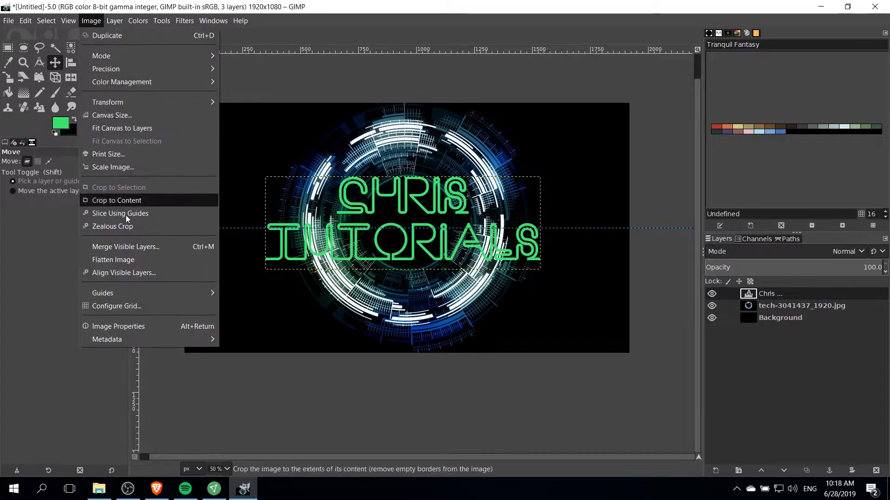
{"action": "mouse_move", "coordinate": [208, 294]}
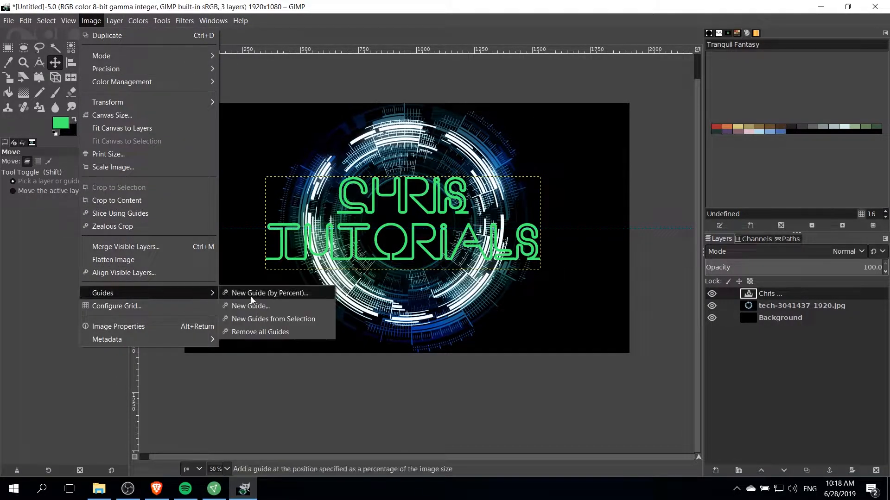
{"action": "left_click", "coordinate": [251, 295]}
{"action": "left_click", "coordinate": [451, 231]}
{"action": "left_click", "coordinate": [475, 263]}
{"action": "left_click", "coordinate": [468, 303]}
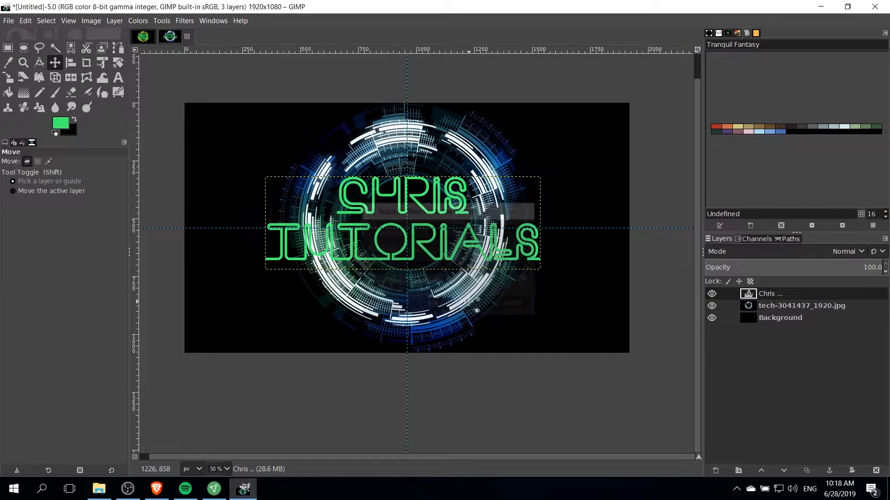
{"action": "mouse_move", "coordinate": [416, 200]}
{"action": "left_mouse_down"}
{"action": "mouse_move", "coordinate": [421, 185]}
{"action": "mouse_move", "coordinate": [419, 203]}
{"action": "left_mouse_up"}
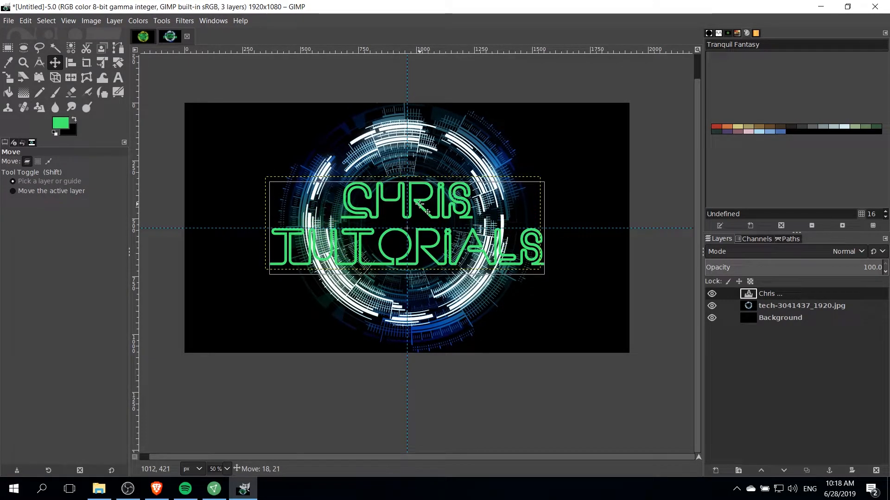
{"action": "left_click_drag", "start_coordinate": [419, 199], "coordinate": [419, 200]}
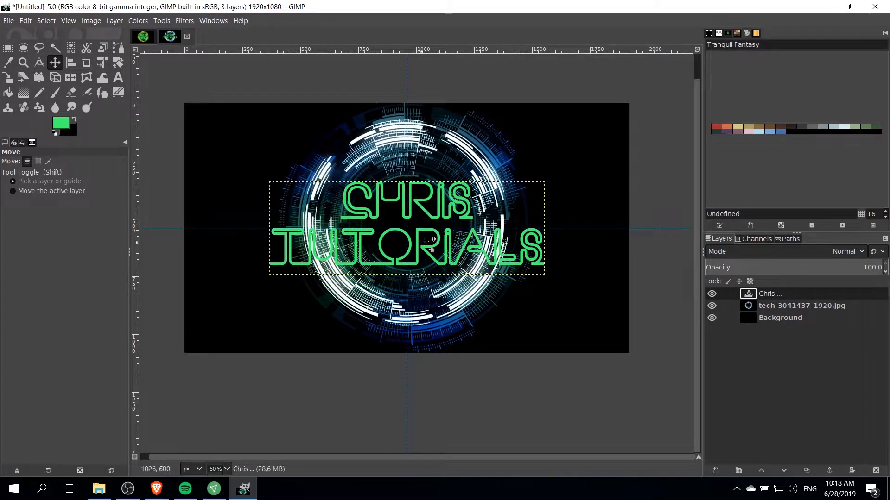
- Select all of the title text and recolour it to the orange fa8b45
{"action": "left_click", "coordinate": [120, 78]}
{"action": "left_click", "coordinate": [357, 205]}
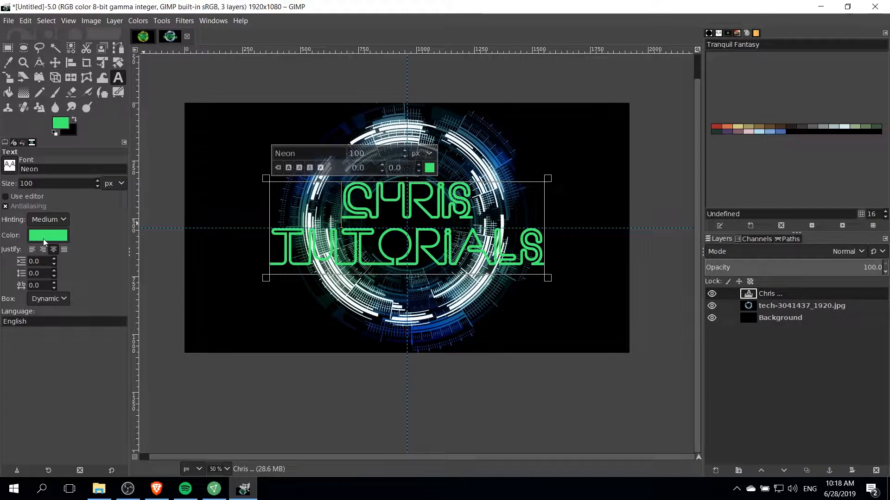
{"action": "key", "text": "ctrl+a"}
{"action": "left_click", "coordinate": [349, 213]}
{"action": "key", "text": "ctrl+a"}
{"action": "left_click", "coordinate": [354, 207]}
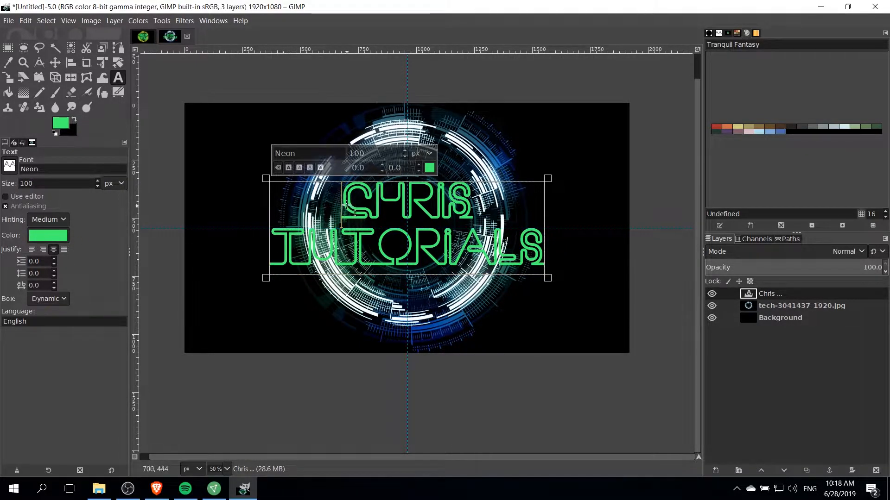
{"action": "key", "text": "ctrl+a"}
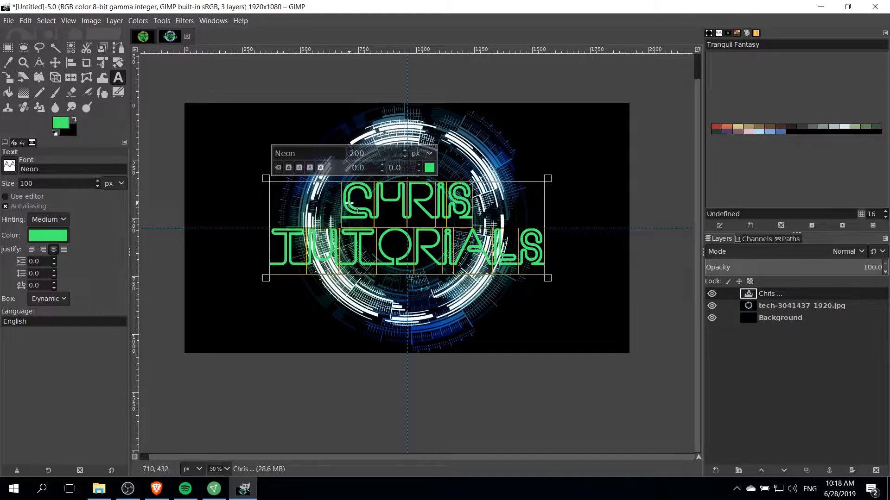
{"action": "left_click", "coordinate": [429, 169]}
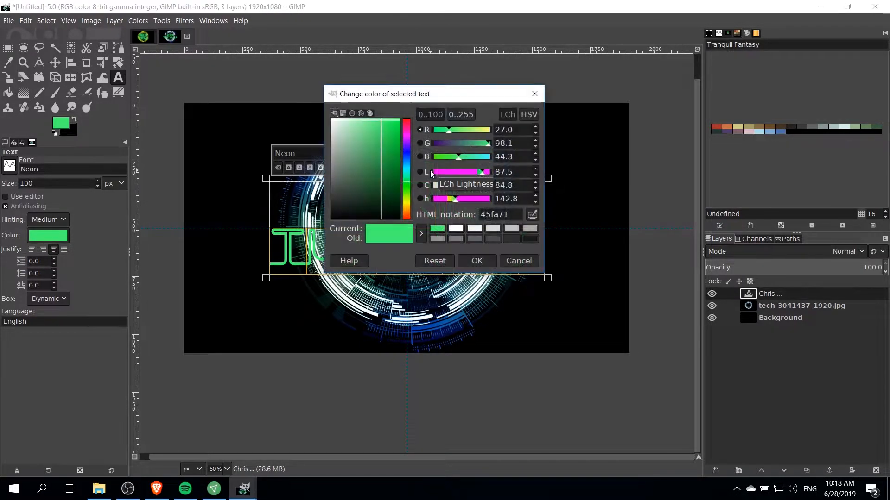
{"action": "left_click_drag", "start_coordinate": [402, 98], "coordinate": [574, 90]}
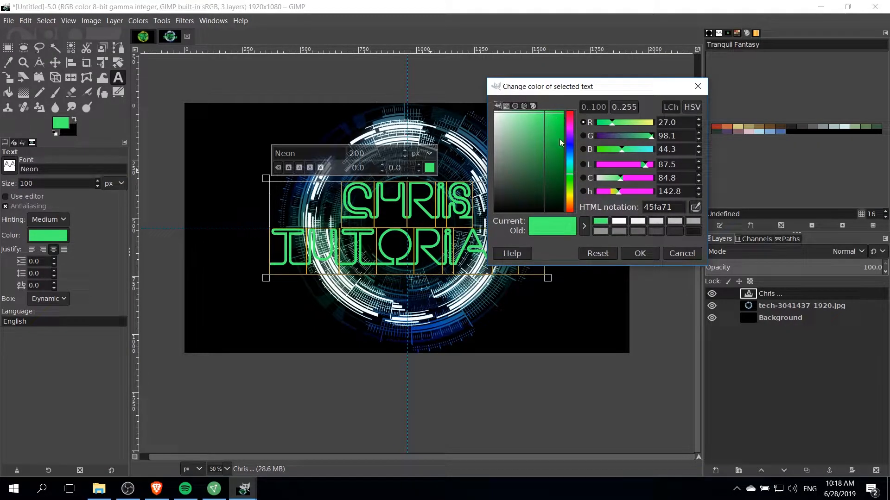
{"action": "left_click_drag", "start_coordinate": [570, 209], "coordinate": [571, 202]}
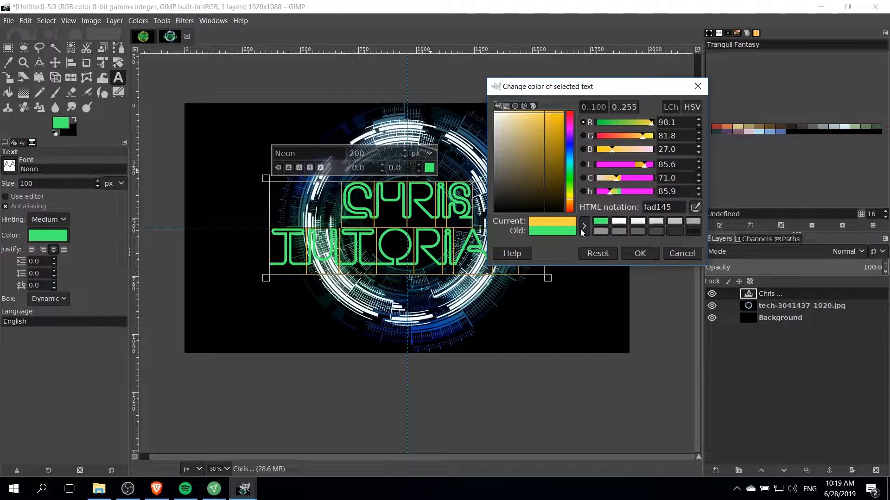
{"action": "left_click", "coordinate": [570, 206]}
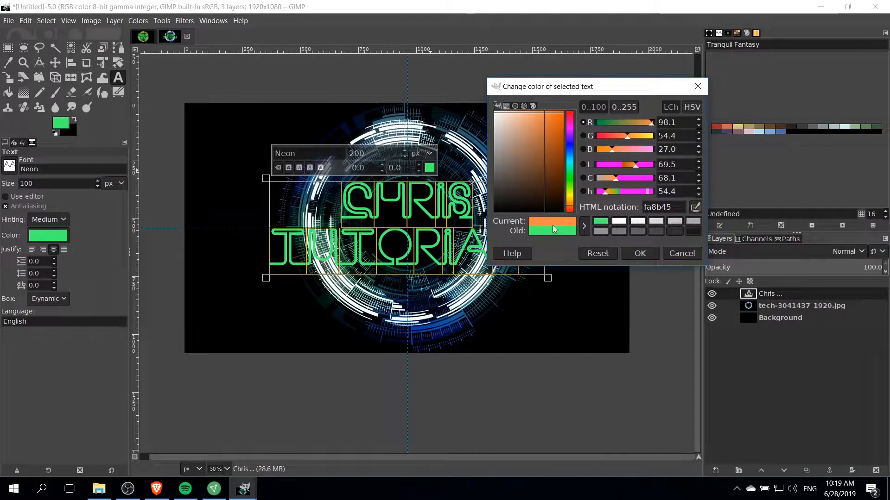
{"action": "left_click", "coordinate": [639, 254]}
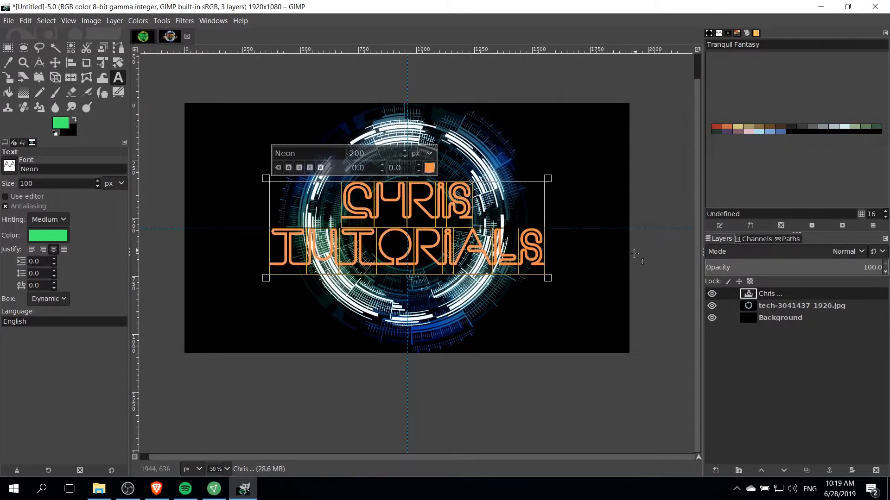
{"action": "left_click", "coordinate": [7, 48]}
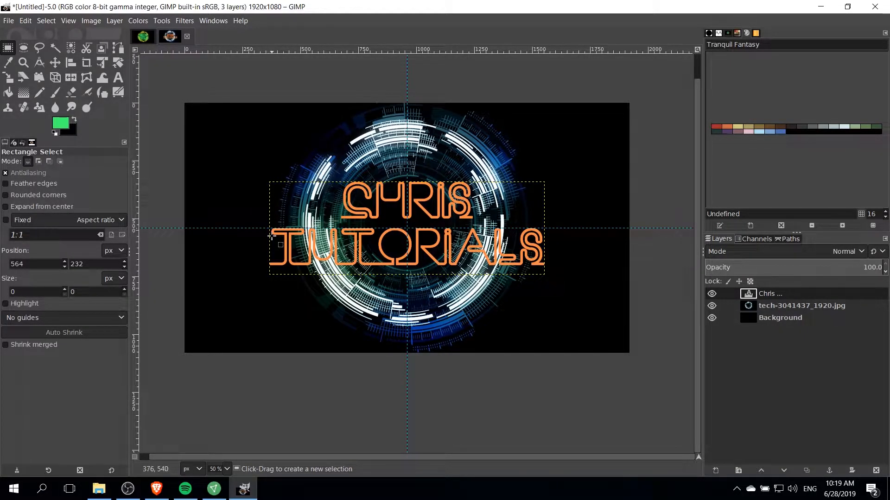
{"action": "key", "text": "t"}
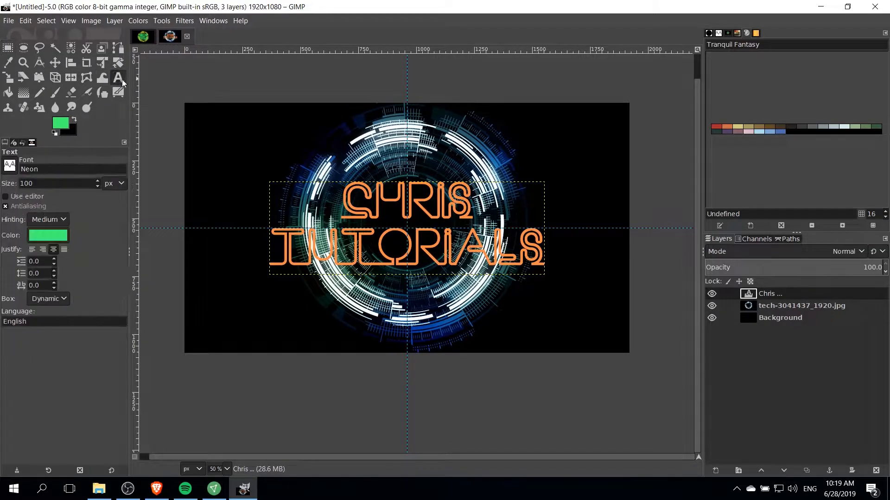
{"action": "left_click", "coordinate": [383, 199]}
{"action": "key", "text": "r"}
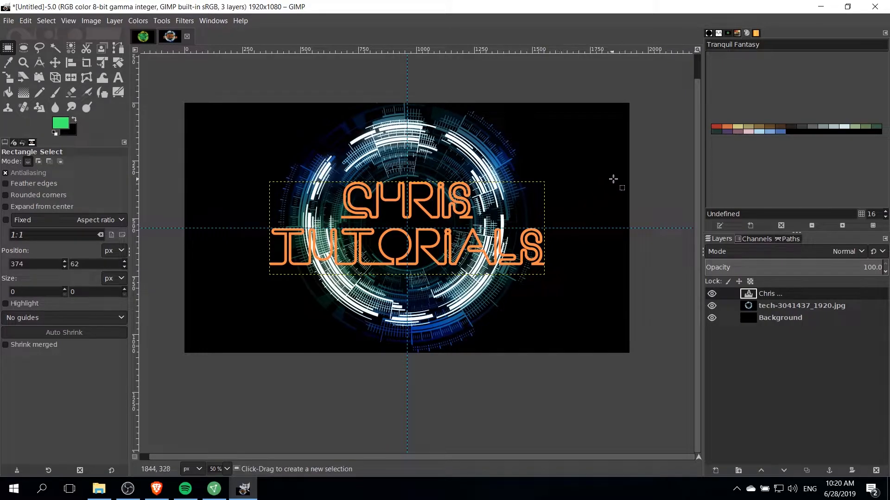
- Expand the text layer to the full image size
{"action": "right_click", "coordinate": [760, 296]}
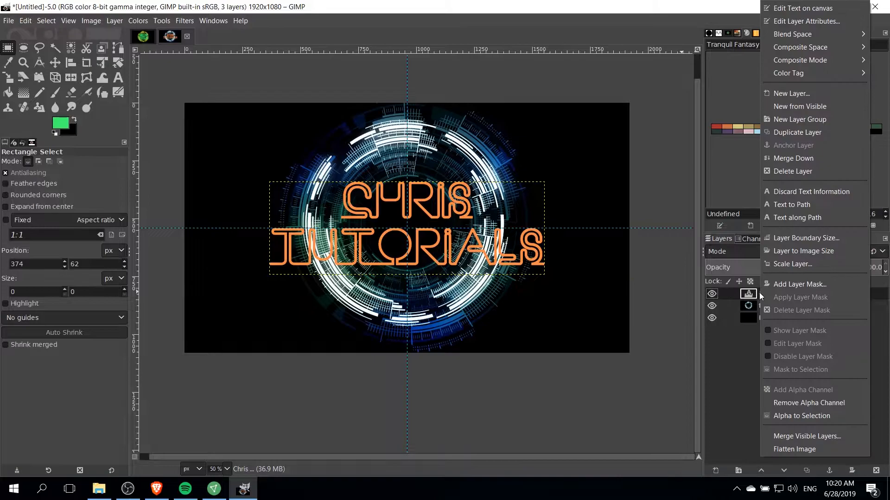
{"action": "left_click", "coordinate": [780, 252]}
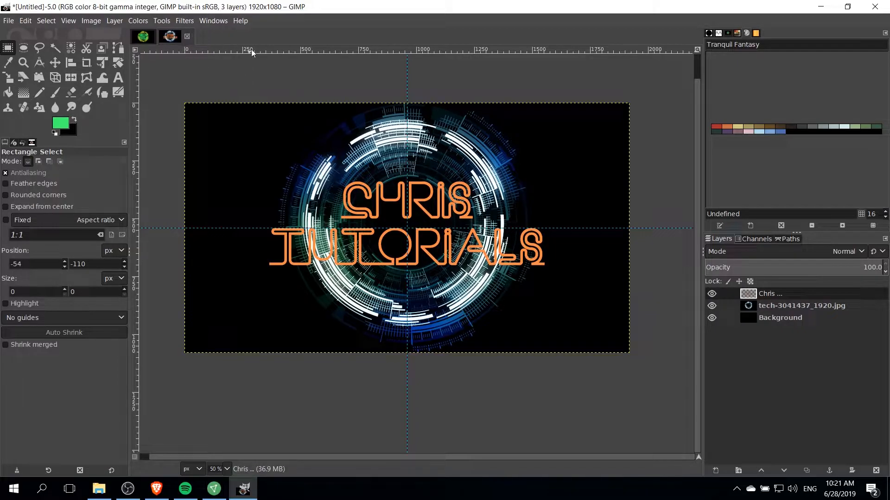
- Apply the Add Bevel filter to the text layer with a thickness of 10, working on a copy
{"action": "left_click", "coordinate": [180, 22]}
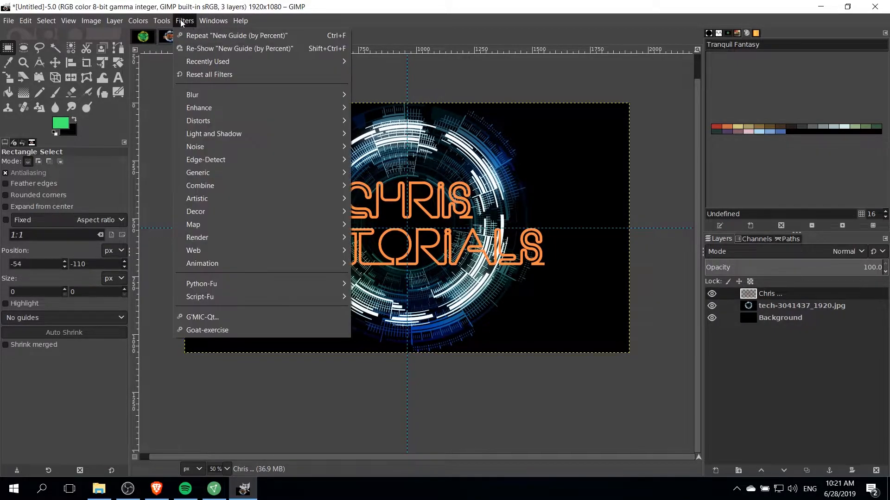
{"action": "mouse_move", "coordinate": [221, 209]}
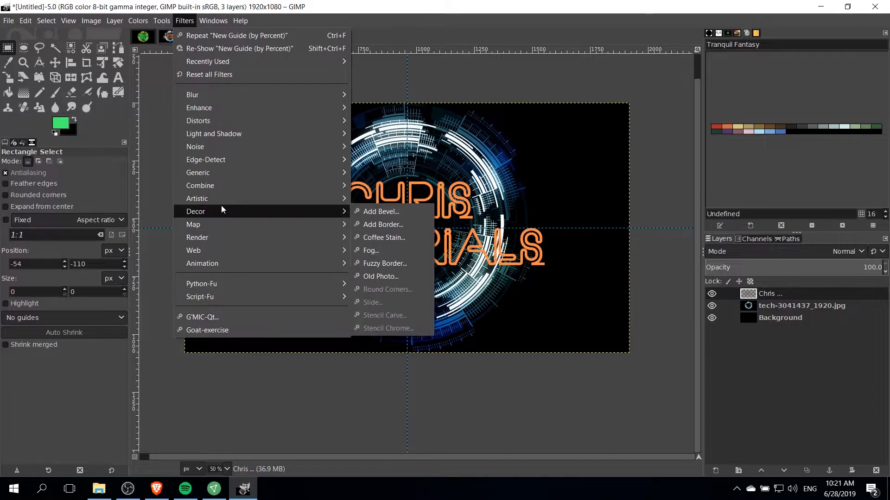
{"action": "left_click", "coordinate": [374, 212]}
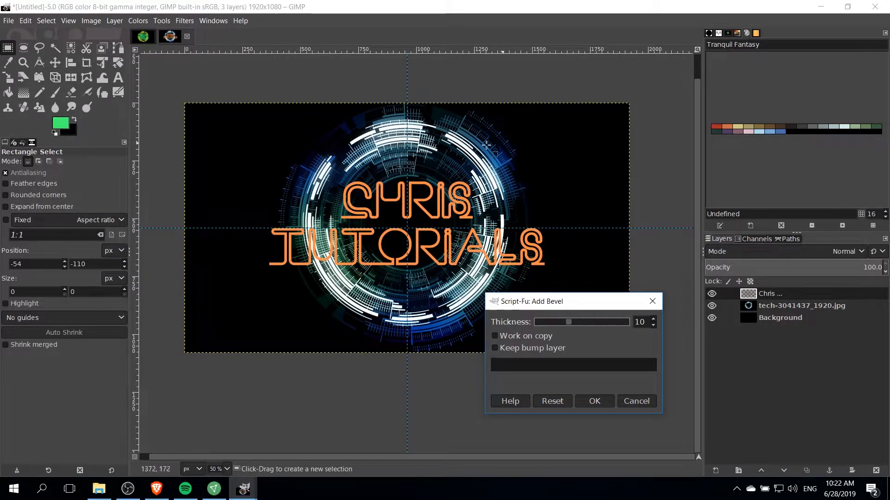
{"action": "left_click", "coordinate": [504, 338]}
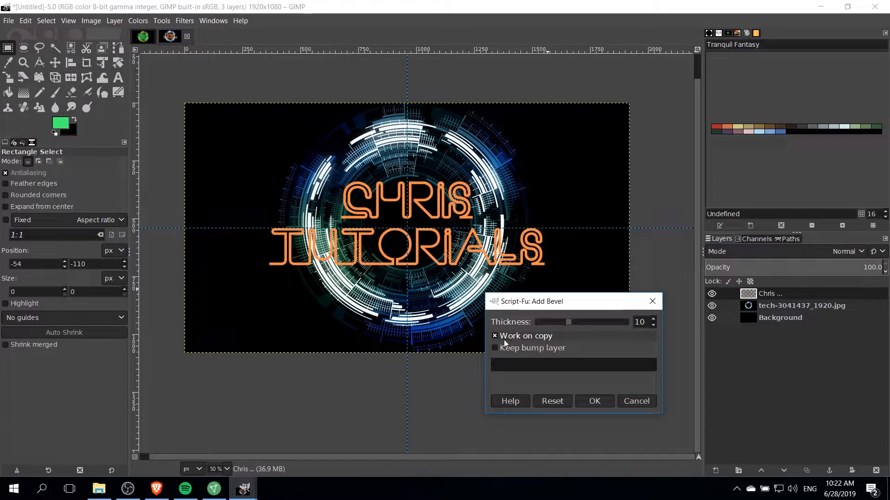
{"action": "left_click", "coordinate": [529, 336]}
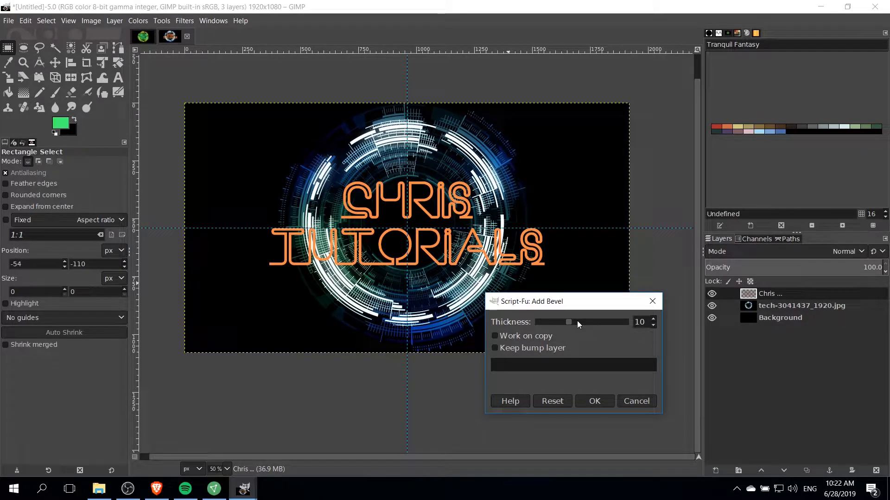
{"action": "left_click", "coordinate": [530, 338]}
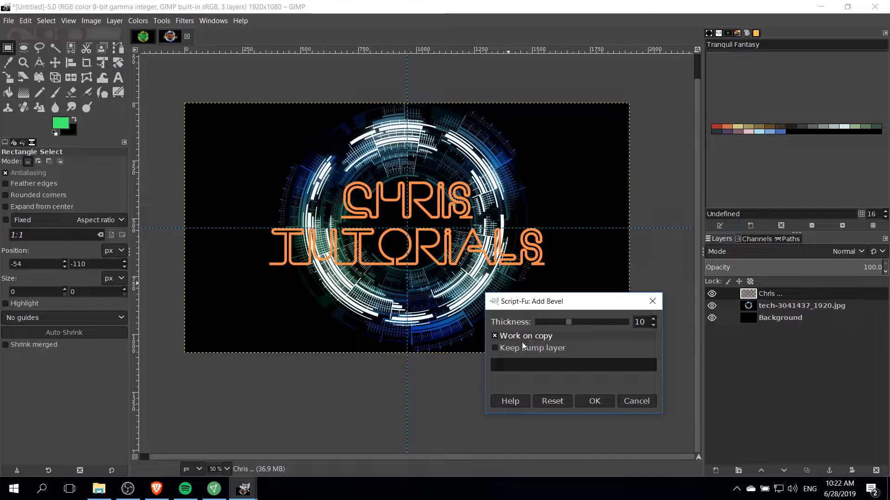
{"action": "left_click", "coordinate": [594, 401]}
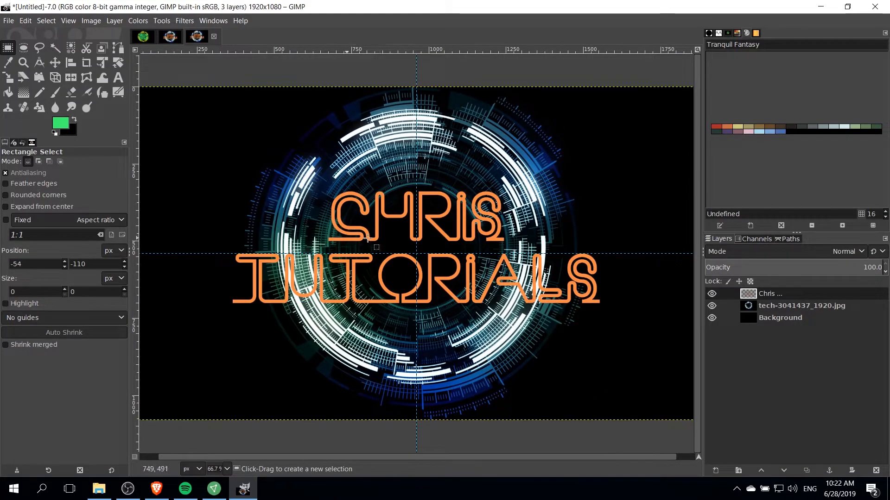
- Compare the original image's lettering with the bevelled copy, finishing on the bevelled copy
{"action": "left_click", "coordinate": [170, 37]}
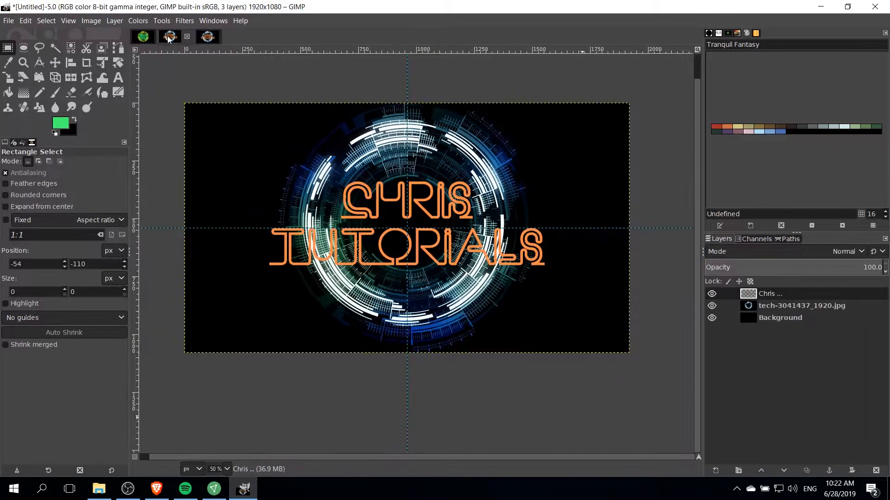
{"action": "left_click", "coordinate": [203, 40]}
{"action": "left_click", "coordinate": [173, 39]}
{"action": "left_click", "coordinate": [206, 40]}
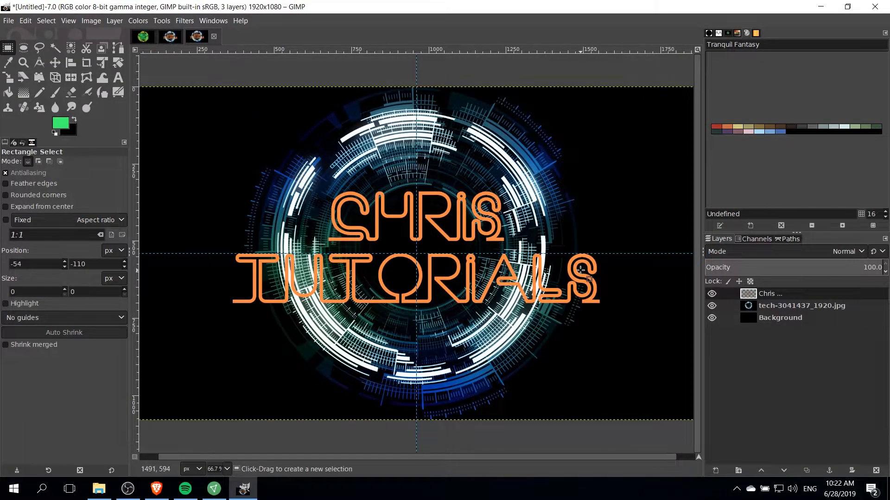
{"action": "left_click_drag", "start_coordinate": [419, 213], "coordinate": [412, 199]}
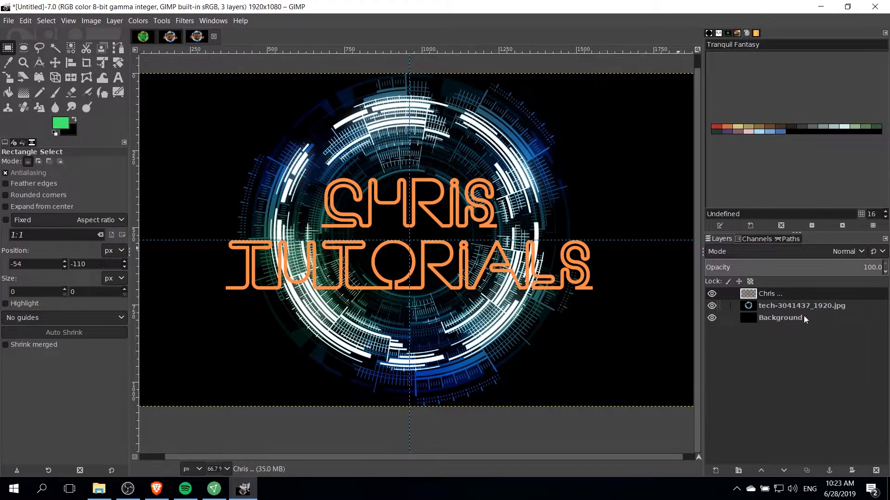
- Duplicate the title text layer and place the copy directly beneath the original
{"action": "right_click", "coordinate": [750, 294]}
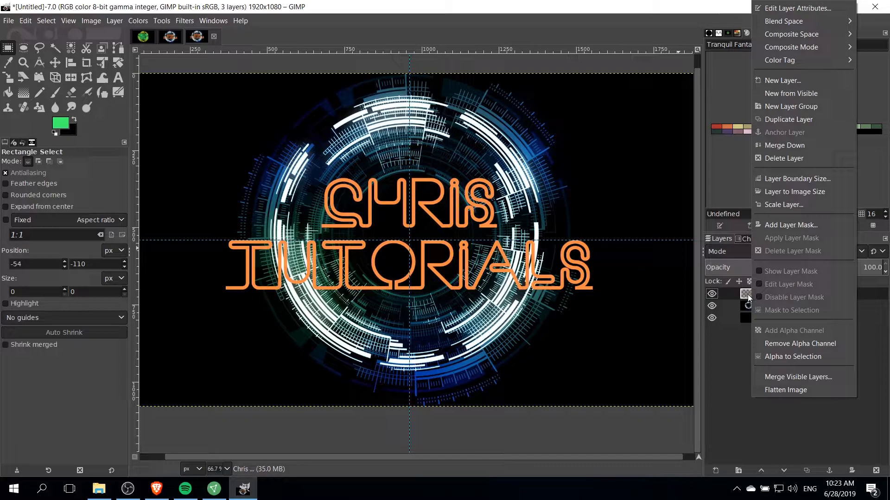
{"action": "left_click", "coordinate": [792, 121]}
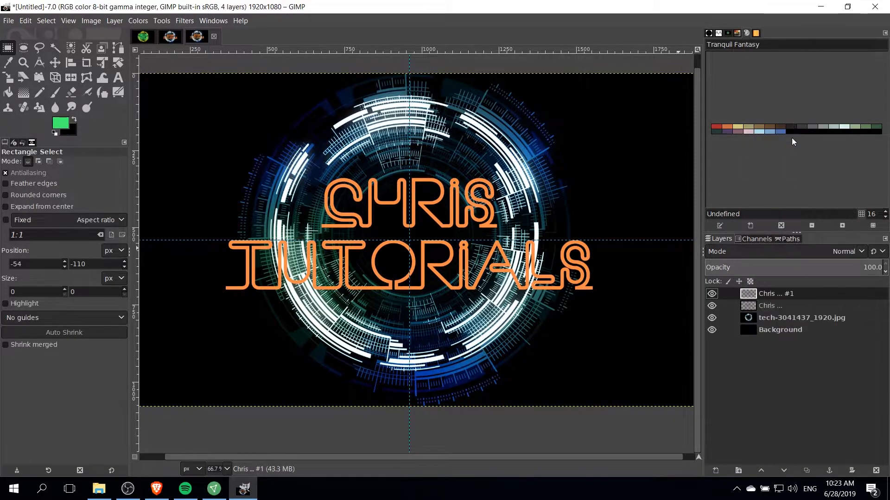
{"action": "left_click_drag", "start_coordinate": [758, 297], "coordinate": [758, 310]}
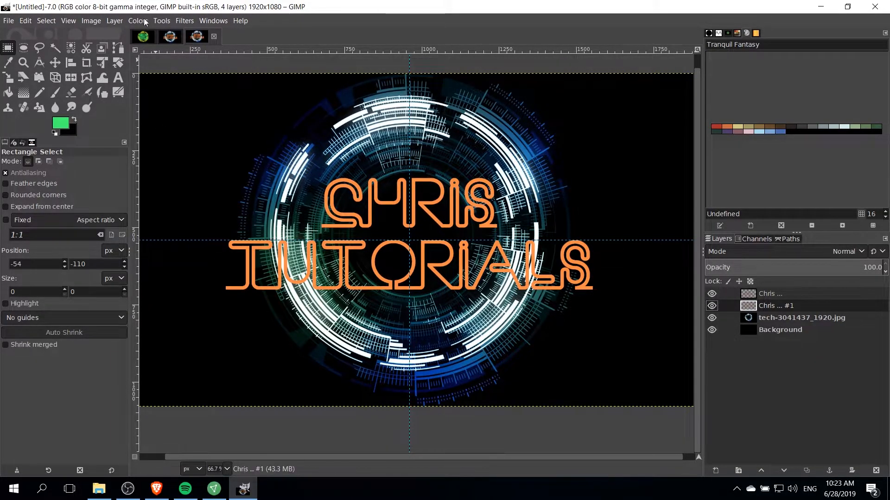
- Apply a Gaussian Blur of 7.27 to the lower text copy, and check the blurred lettering alone by briefly hiding the original text layer
{"action": "left_click", "coordinate": [176, 21]}
{"action": "mouse_move", "coordinate": [216, 96]}
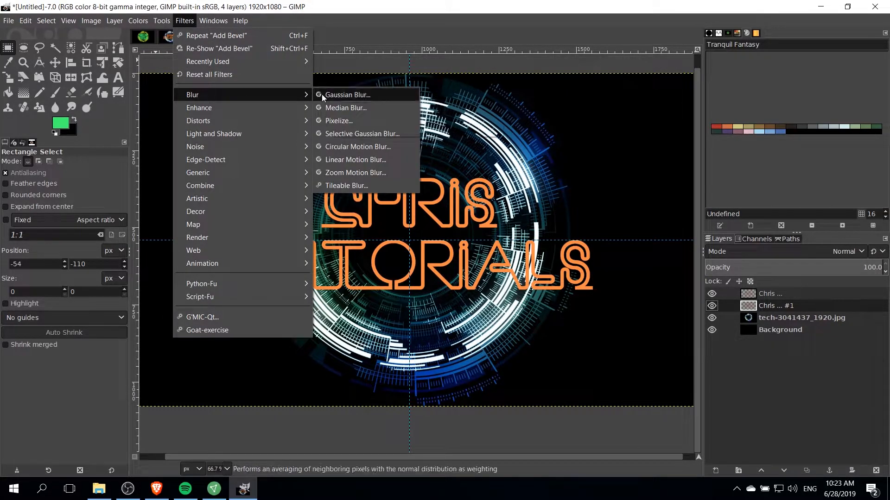
{"action": "left_click", "coordinate": [322, 95]}
{"action": "left_click_drag", "start_coordinate": [661, 65], "coordinate": [683, 48]}
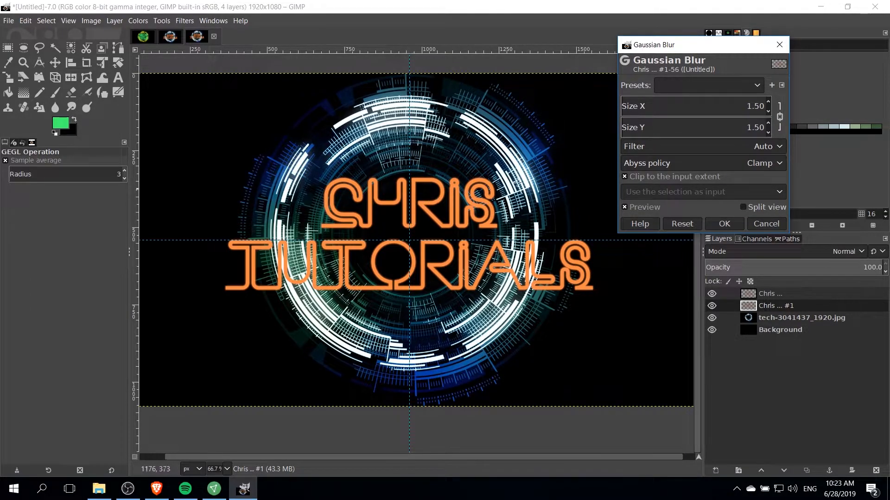
{"action": "left_click", "coordinate": [629, 106]}
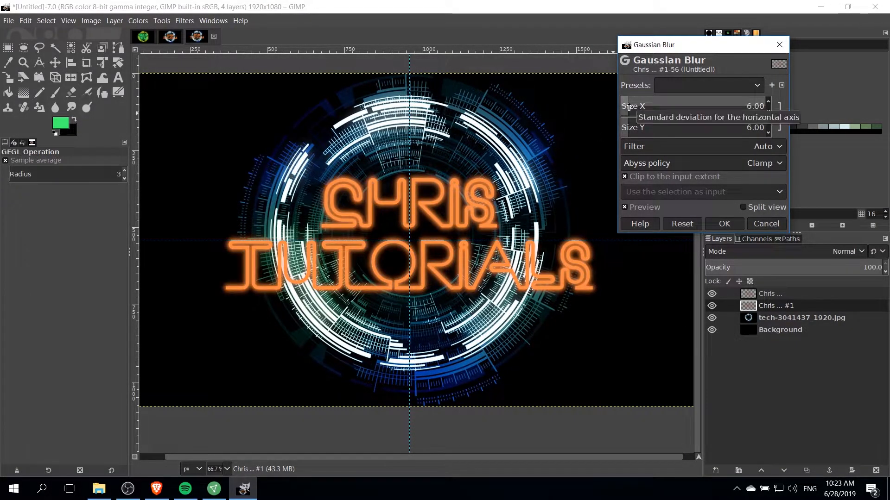
{"action": "left_click_drag", "start_coordinate": [629, 105], "coordinate": [631, 105]}
{"action": "left_click_drag", "start_coordinate": [632, 105], "coordinate": [631, 105]}
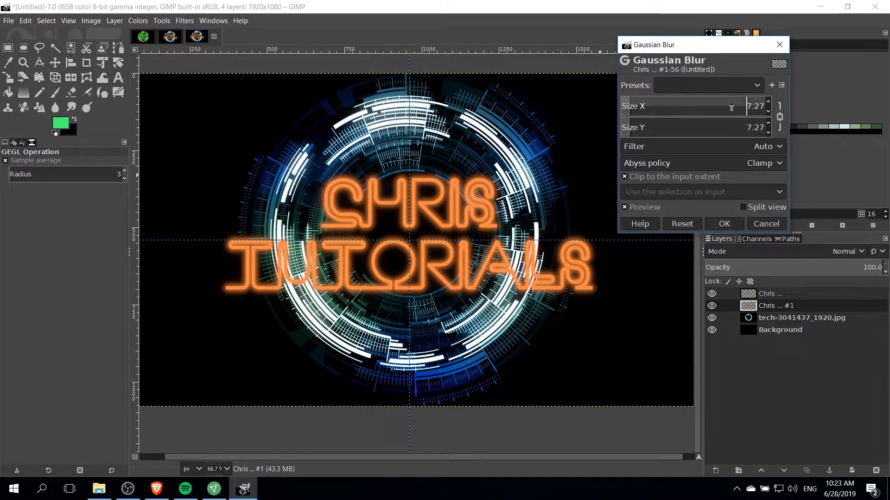
{"action": "left_click", "coordinate": [727, 228]}
{"action": "left_click", "coordinate": [712, 294]}
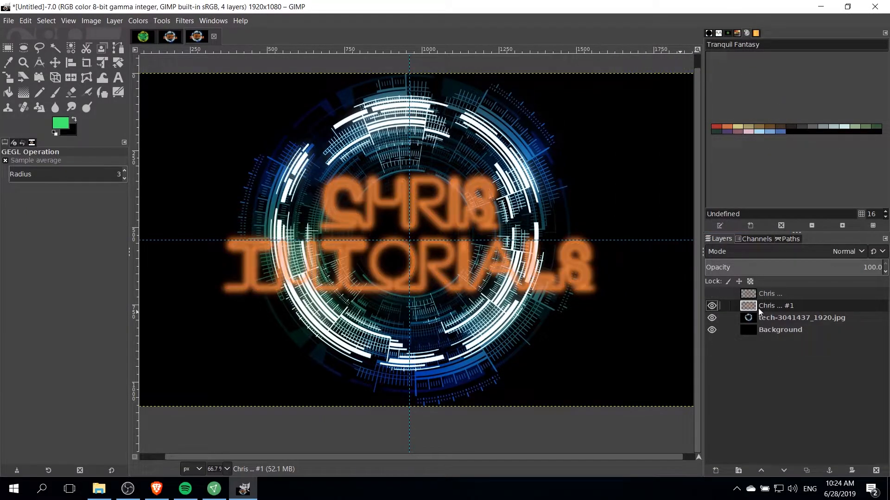
{"action": "left_click", "coordinate": [712, 294]}
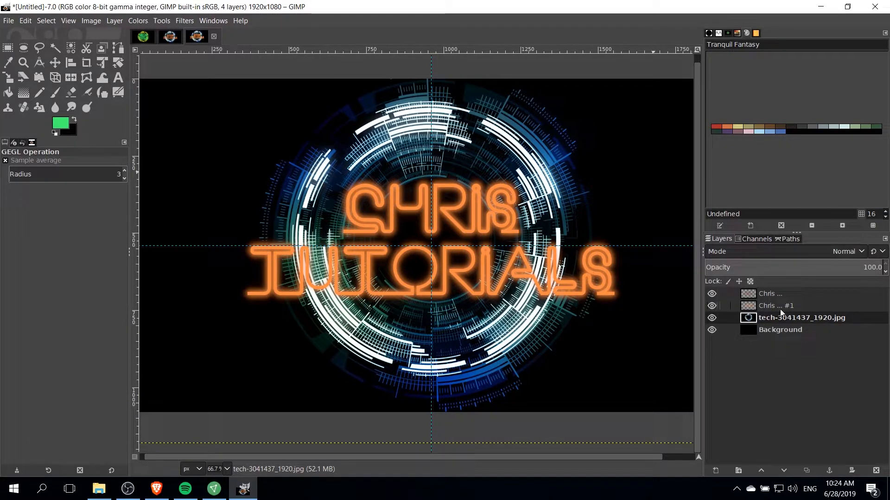
- Recolour the tech circle layer pinkish red with Curves, lowering the blue curve's upper end well below half and the green's to near zero
{"action": "left_click", "coordinate": [141, 21]}
{"action": "left_click", "coordinate": [153, 153]}
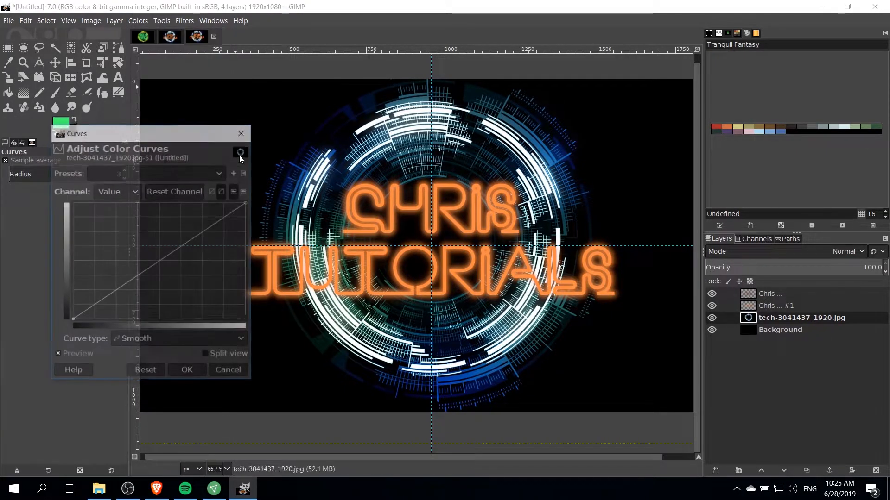
{"action": "left_click", "coordinate": [106, 199]}
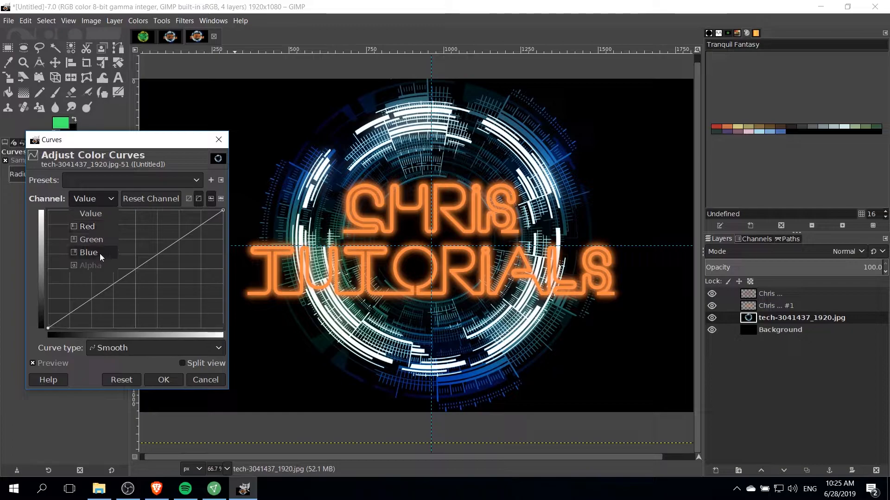
{"action": "left_click", "coordinate": [99, 253]}
{"action": "left_click_drag", "start_coordinate": [222, 211], "coordinate": [223, 245]}
{"action": "left_click", "coordinate": [93, 198]}
{"action": "left_click", "coordinate": [93, 237]}
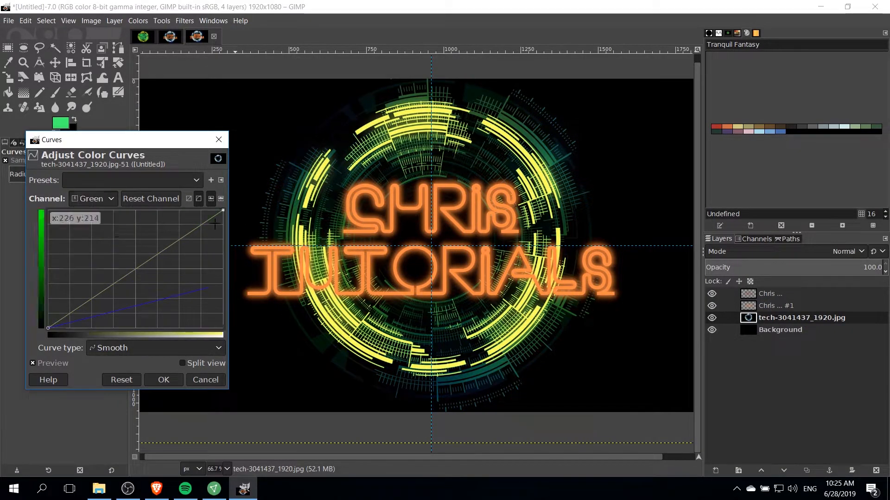
{"action": "left_click_drag", "start_coordinate": [223, 211], "coordinate": [224, 312]}
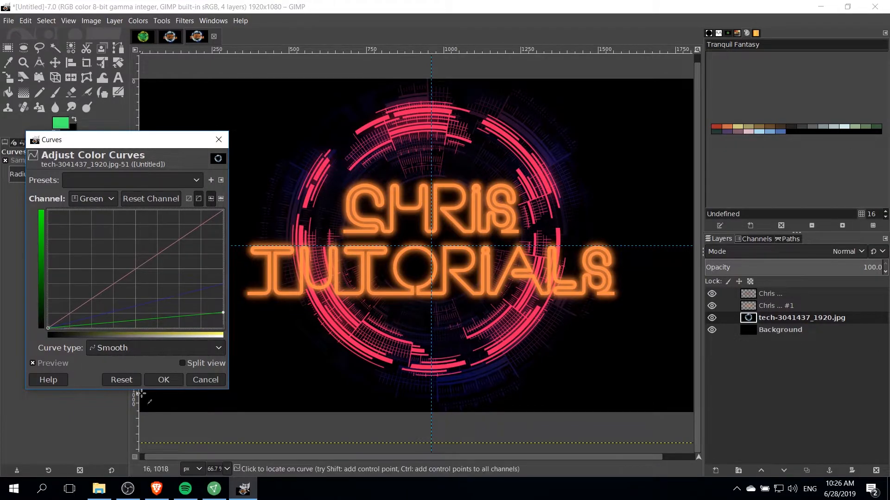
{"action": "left_click", "coordinate": [163, 381]}
- Lower the tech circle layer's opacity to 69.3 and delete the Background layer
{"action": "key", "text": "minus"}
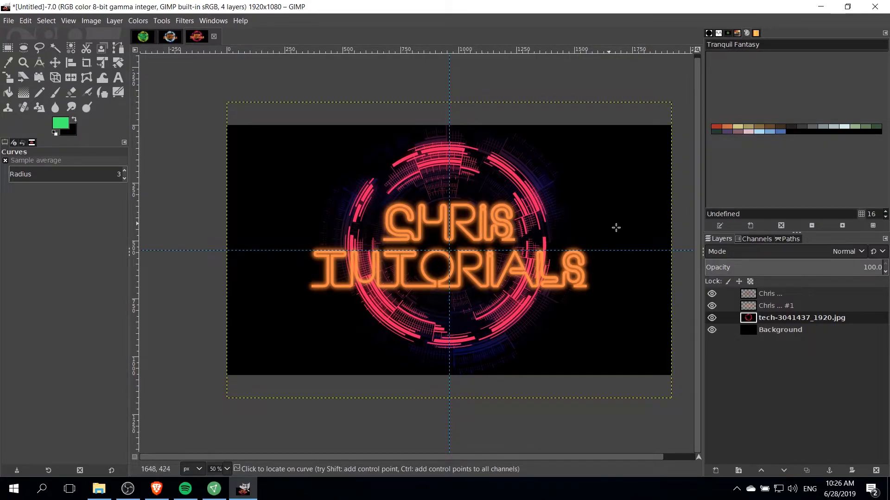
{"action": "left_click_drag", "start_coordinate": [858, 269], "coordinate": [828, 270]}
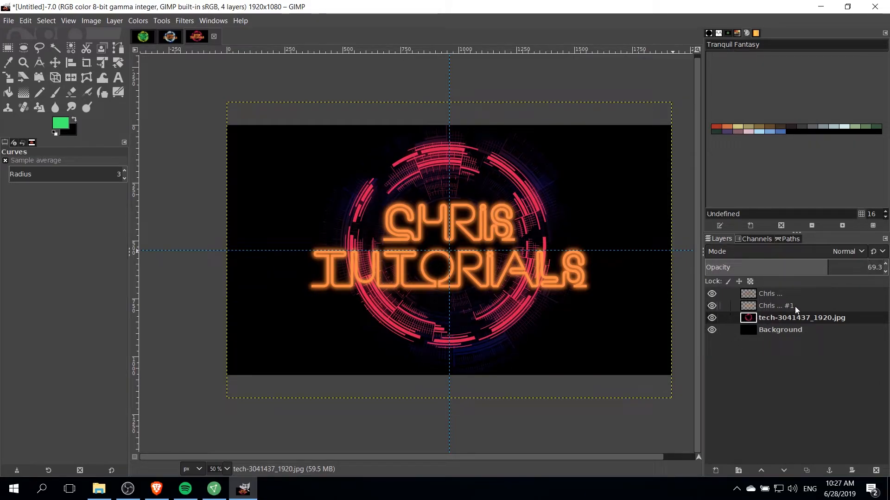
{"action": "left_click", "coordinate": [778, 327]}
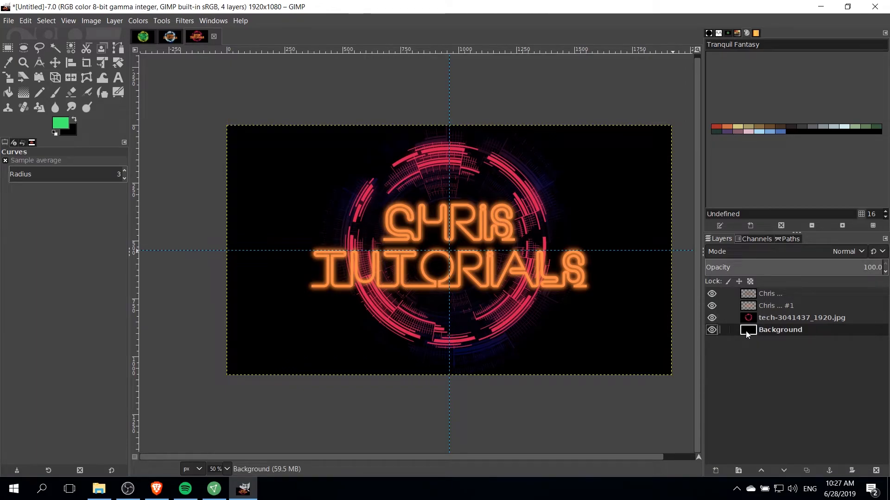
{"action": "left_click", "coordinate": [876, 471]}
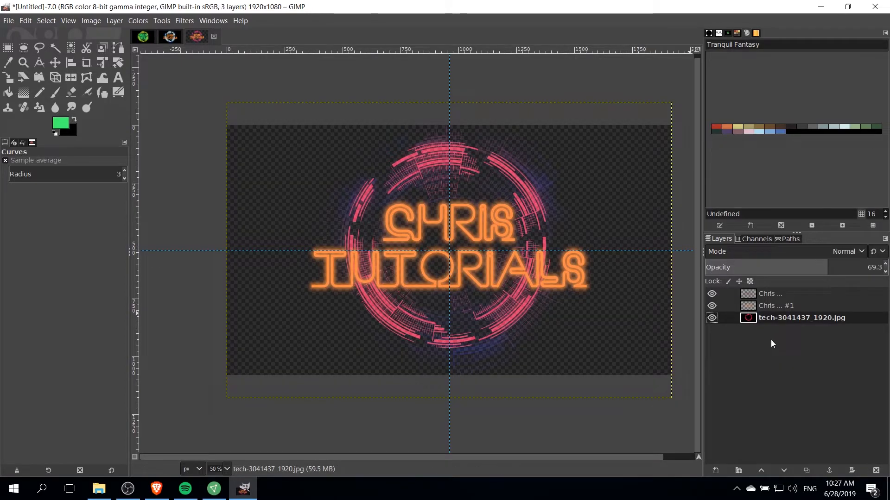
- Create a 1920 x 1080 layer filled with the background color and move it beneath the tech circle layer
{"action": "left_click", "coordinate": [715, 470]}
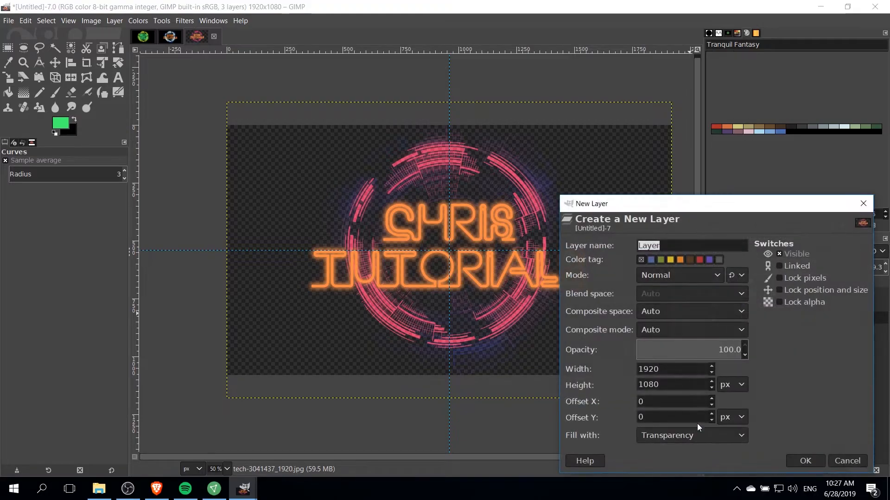
{"action": "left_click_drag", "start_coordinate": [680, 207], "coordinate": [656, 92]}
{"action": "left_click", "coordinate": [637, 321]}
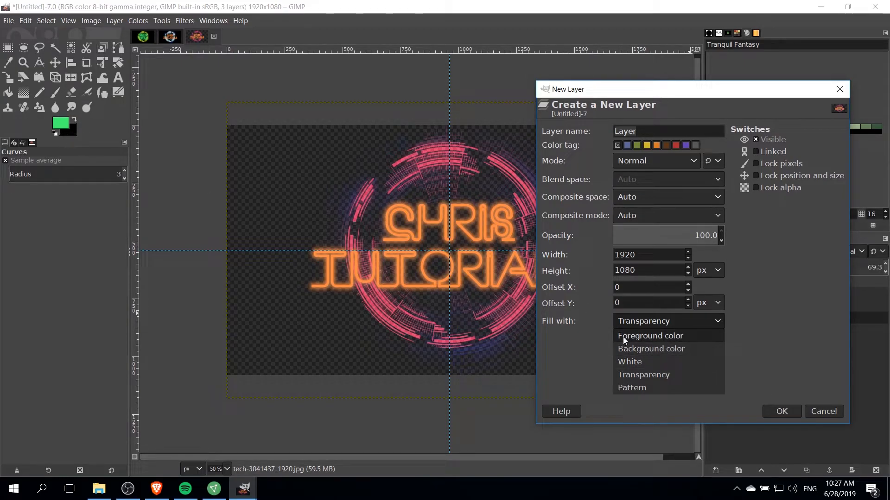
{"action": "left_click", "coordinate": [641, 346]}
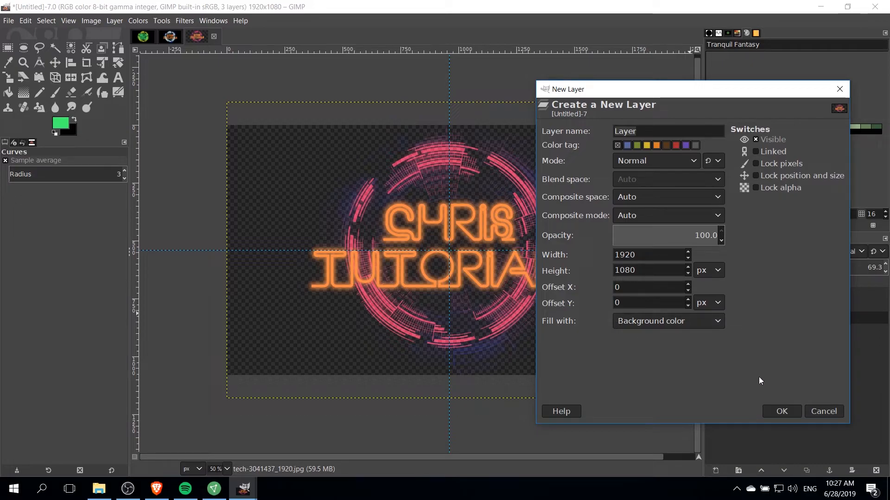
{"action": "left_click", "coordinate": [781, 412]}
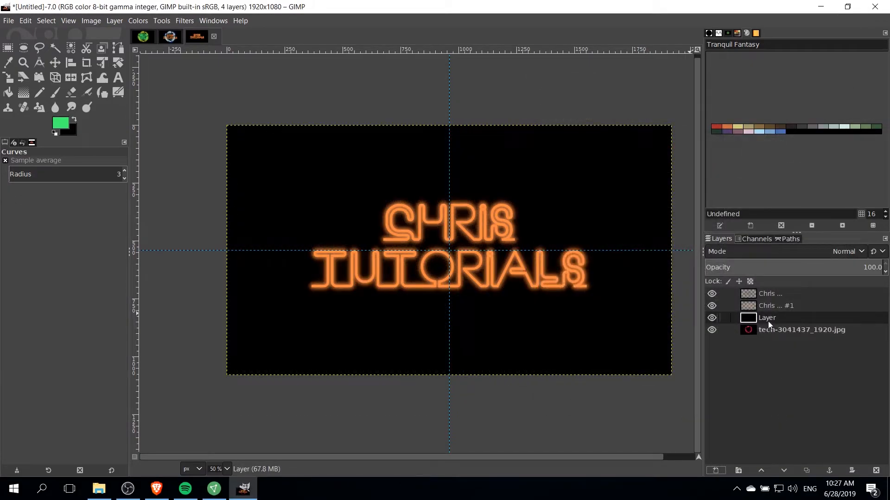
{"action": "left_click_drag", "start_coordinate": [751, 320], "coordinate": [753, 333]}
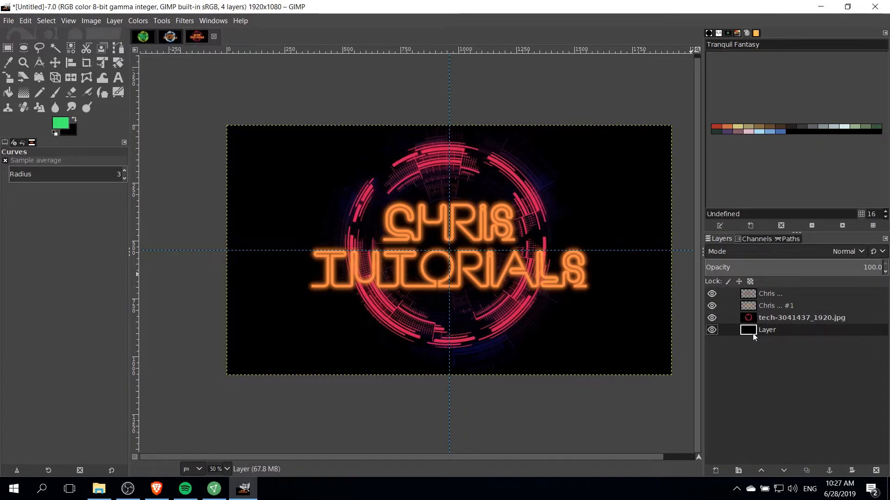
- Raise the tech circle layer's opacity to 76.8
{"action": "left_click", "coordinate": [772, 319]}
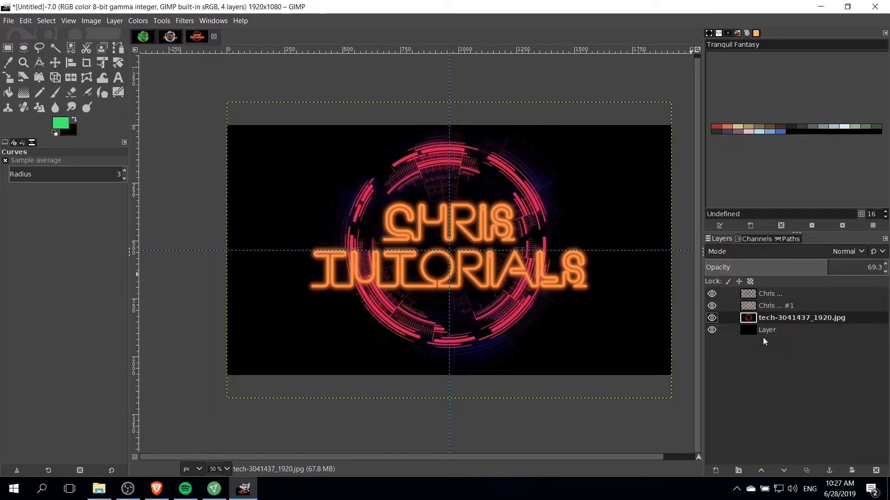
{"action": "left_click", "coordinate": [832, 265]}
{"action": "left_click_drag", "start_coordinate": [832, 265], "coordinate": [839, 266]}
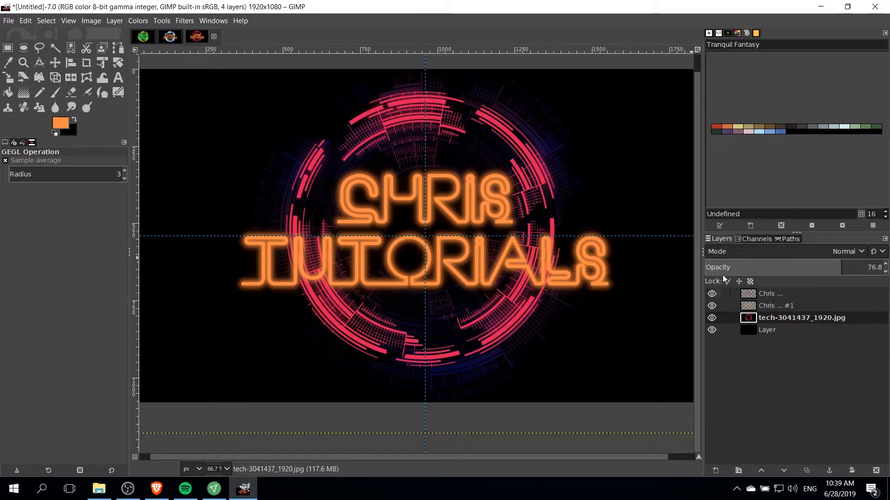
- Duplicate the original text layer again and place the new copy beneath the blurred one, above the tech circle
{"action": "left_click", "coordinate": [768, 294]}
{"action": "right_click", "coordinate": [769, 294]}
{"action": "left_click", "coordinate": [746, 119]}
{"action": "left_click_drag", "start_coordinate": [790, 297], "coordinate": [788, 319]}
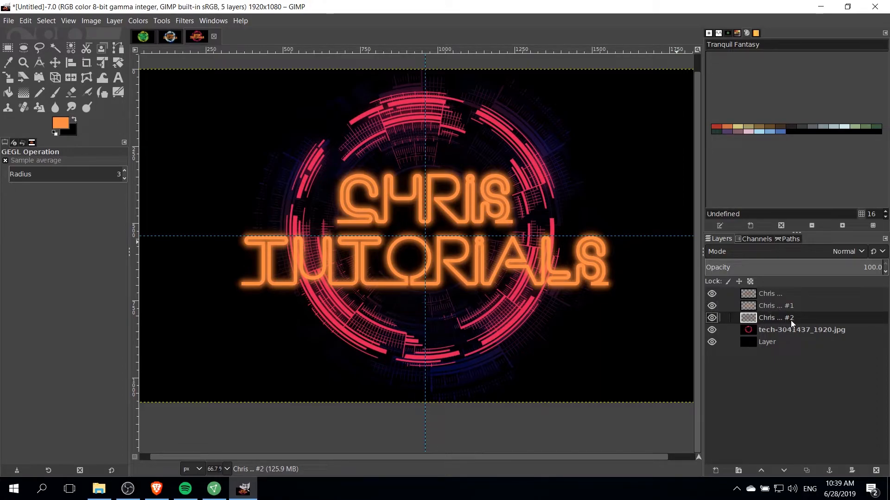
- Try painting a soft orange glow around the lettering with the Paintbrush at 6.5 opacity and size 257, and undo the strokes
{"action": "left_click", "coordinate": [55, 92]}
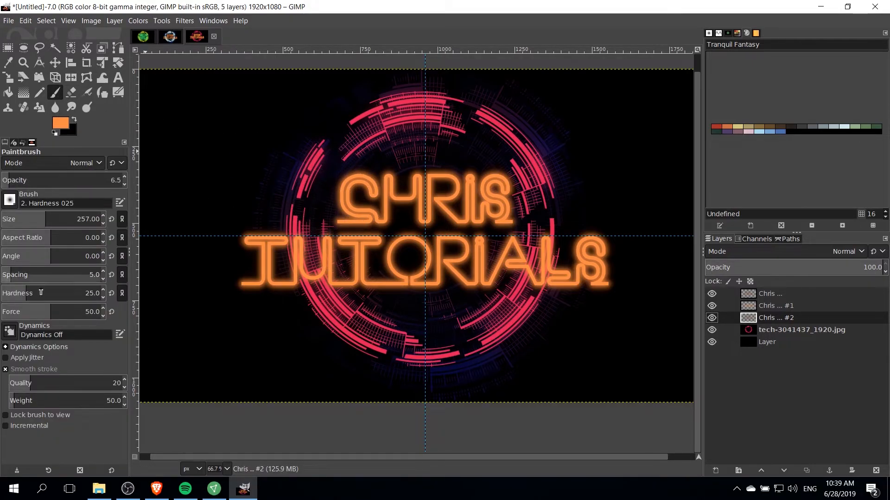
{"action": "left_click_drag", "start_coordinate": [336, 200], "coordinate": [374, 214]}
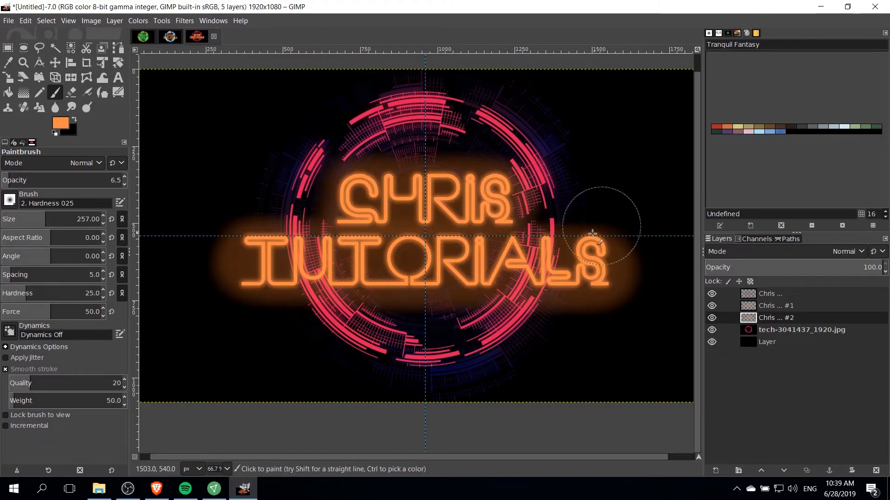
{"action": "key", "text": "ctrl+z"}
{"action": "key", "text": "ctrl+z"}
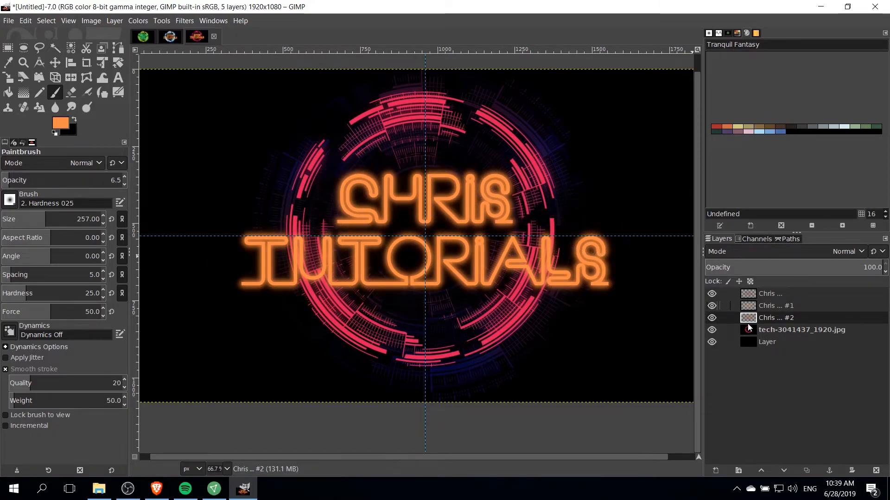
- Apply a Gaussian Blur of 30.62 to the lowest text copy and reduce that layer's opacity to 18.5
{"action": "left_click", "coordinate": [184, 21]}
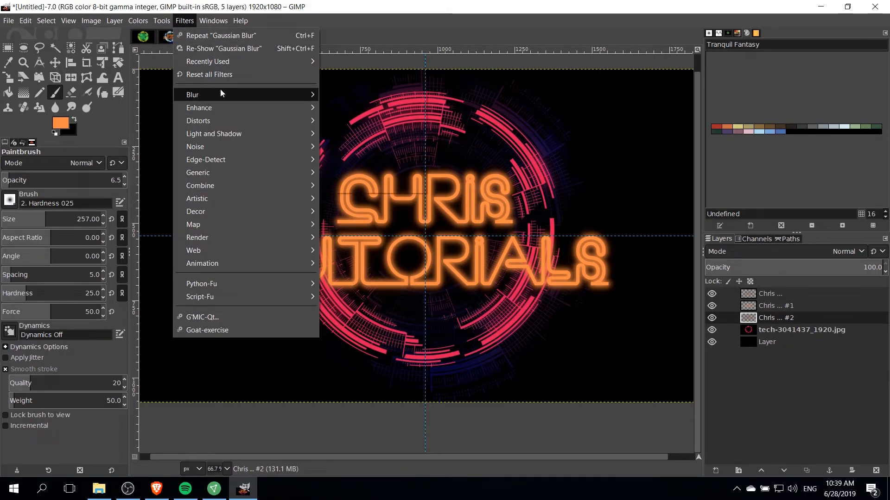
{"action": "mouse_move", "coordinate": [221, 93]}
{"action": "left_click", "coordinate": [344, 95]}
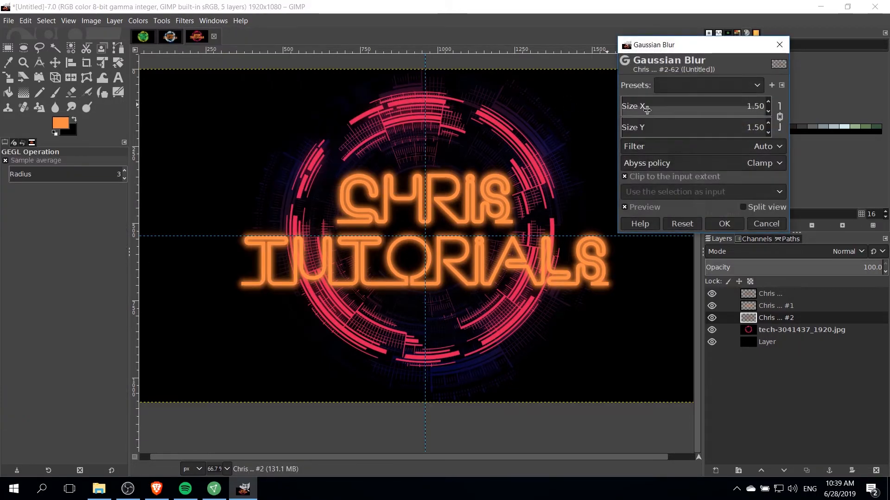
{"action": "left_click_drag", "start_coordinate": [636, 106], "coordinate": [664, 107]}
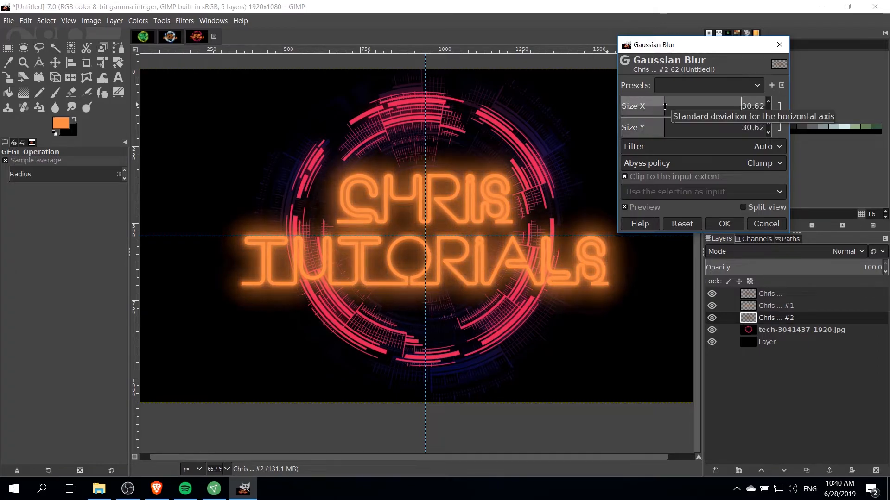
{"action": "left_click", "coordinate": [724, 224]}
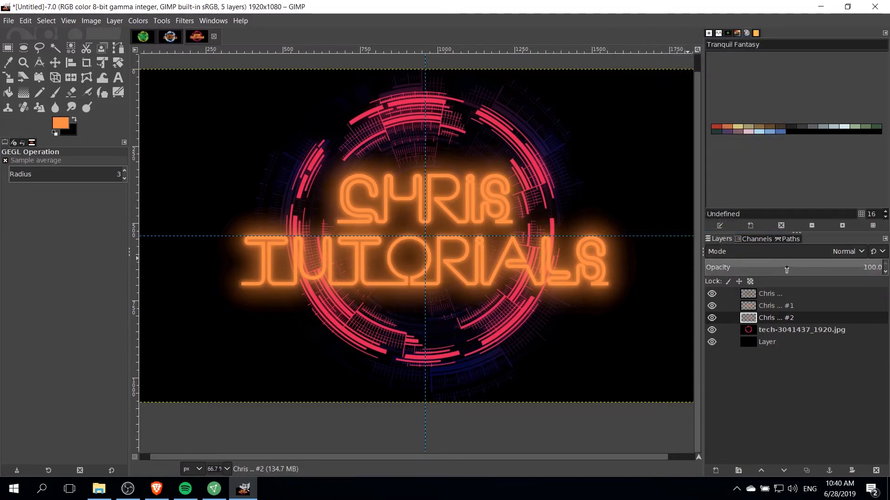
{"action": "left_click_drag", "start_coordinate": [787, 270], "coordinate": [733, 269]}
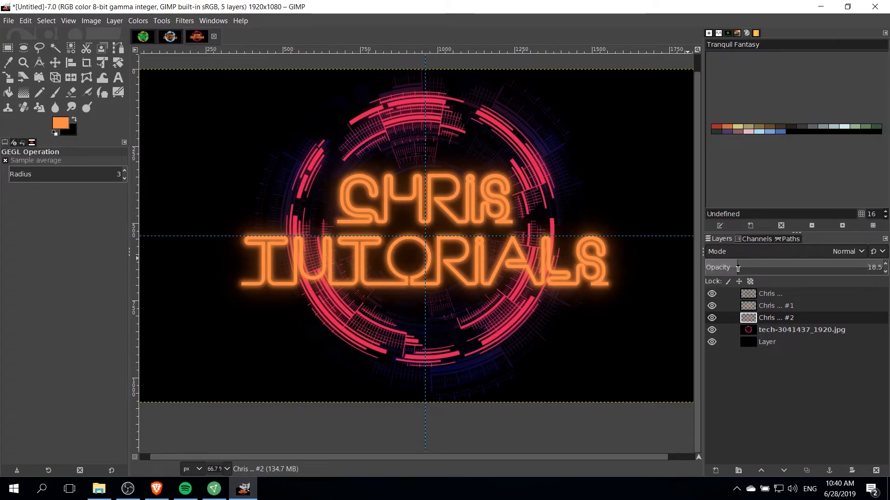
- View the whole composition and compare it with the NEON.xcf example image, returning to the untitled orange title image
{"action": "scroll", "coordinate": [638, 268], "scroll_direction": "down", "scroll_amount": 2}
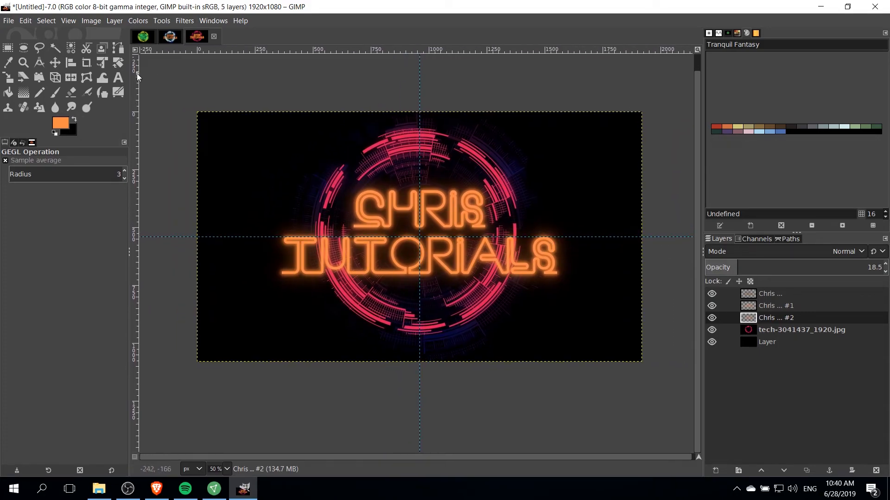
{"action": "left_click", "coordinate": [142, 40]}
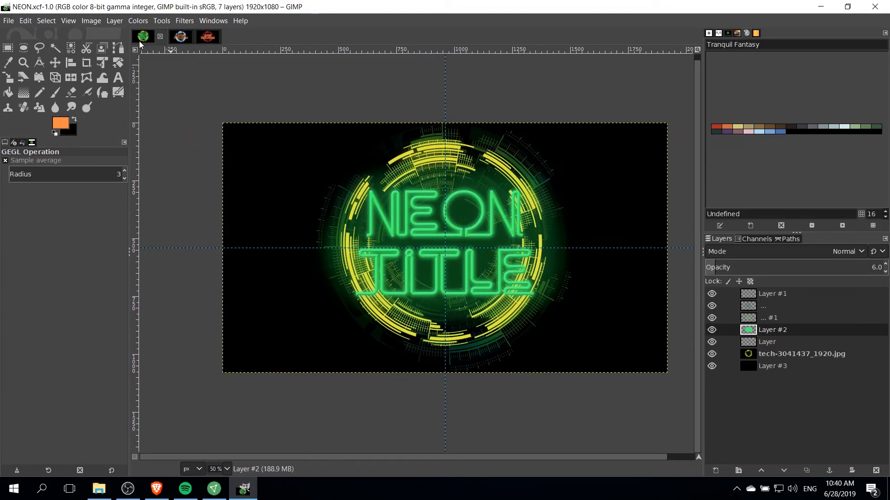
{"action": "left_click", "coordinate": [209, 39]}
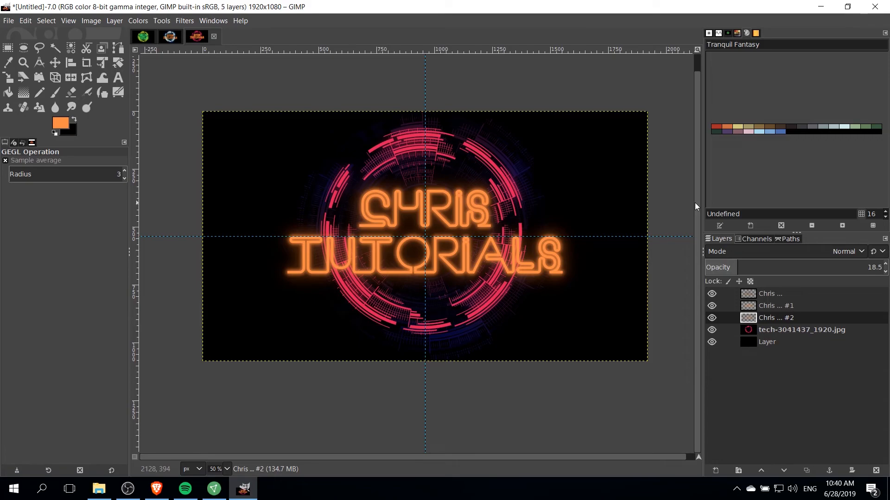
- Activate the Text tool in the orange title image
{"action": "key", "text": "t"}
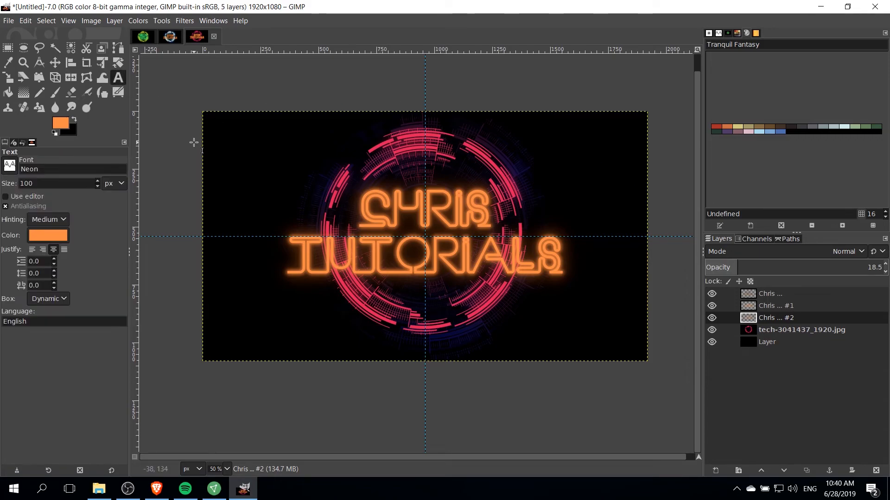